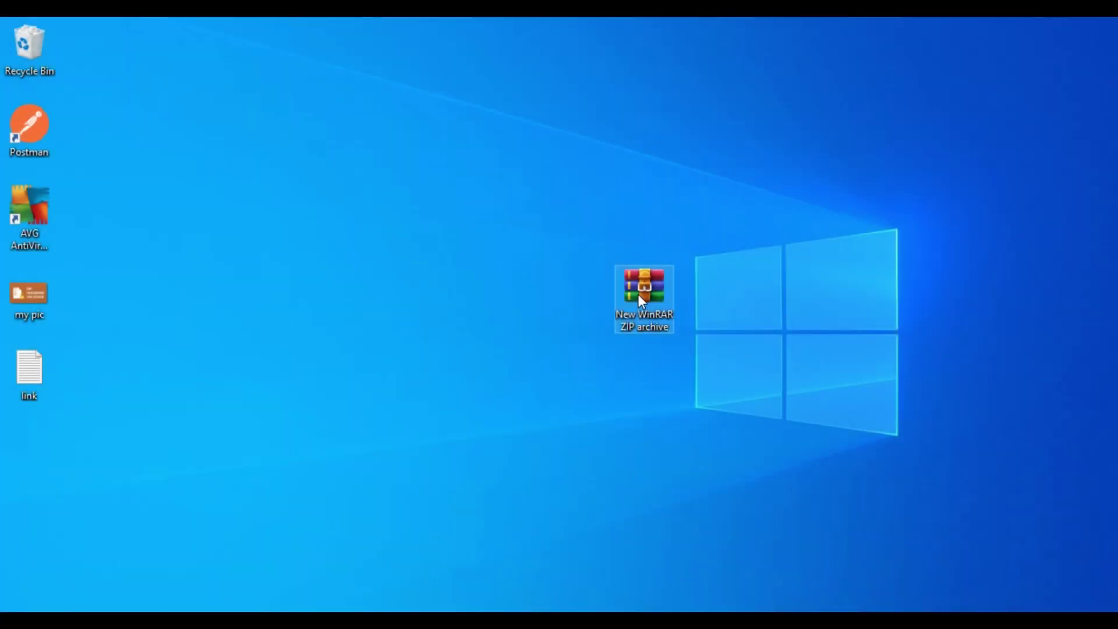
pyautogui.doubleClick(639, 294)
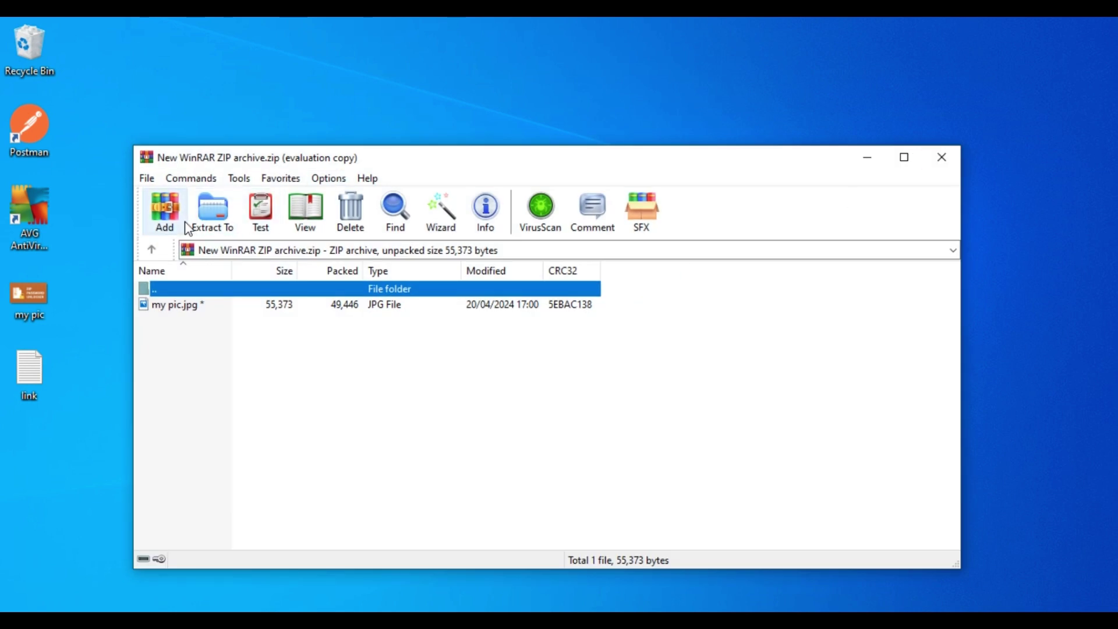
pyautogui.click(214, 217)
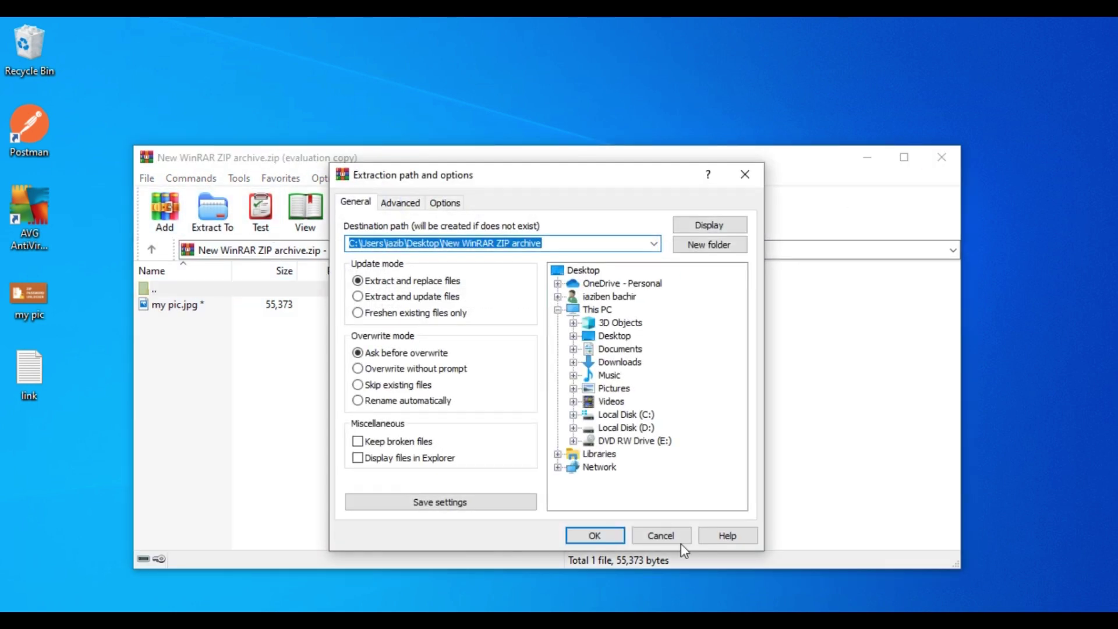
pyautogui.click(613, 537)
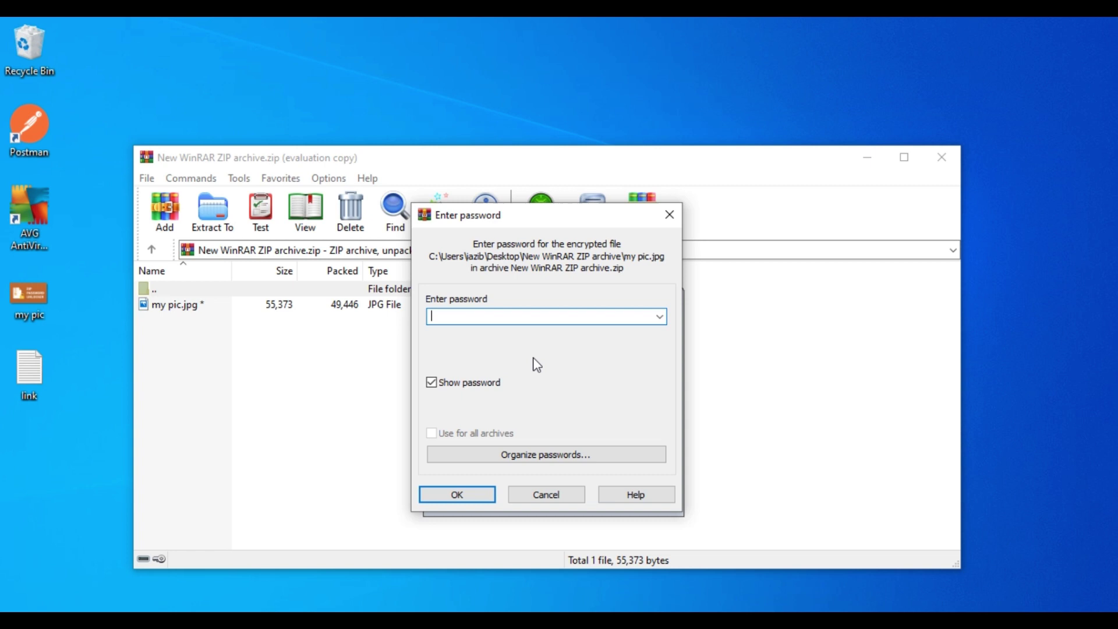
pyautogui.write('hs')
pyautogui.write('kfjh')
pyautogui.click(475, 490)
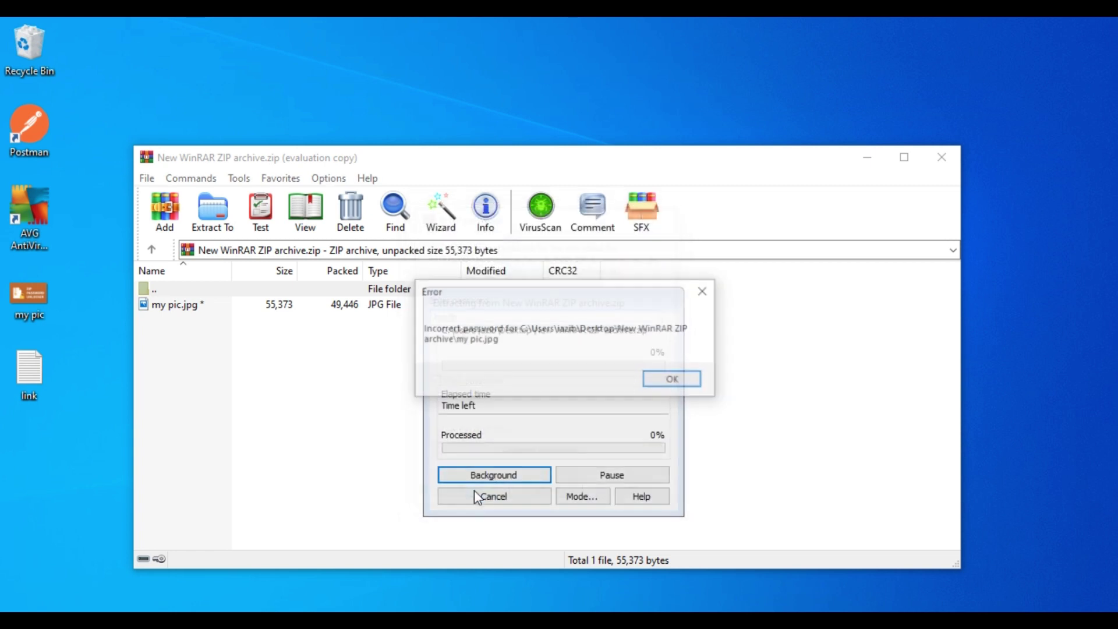
pyautogui.click(669, 379)
pyautogui.click(669, 215)
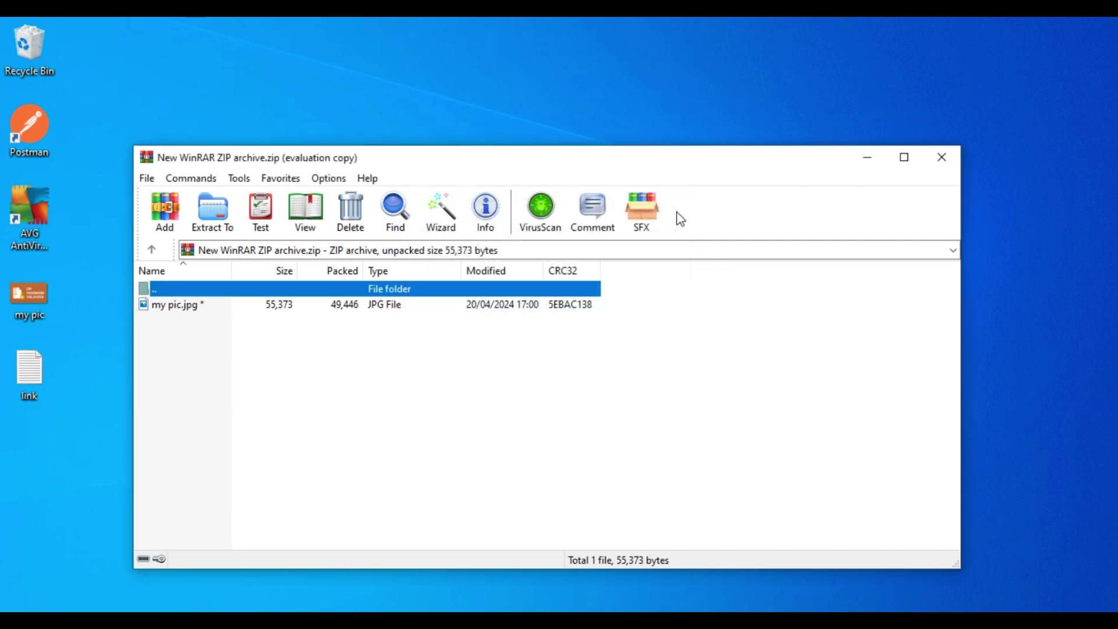
# Close the archive window, then download ZipFile Unlocker.zip from Google Drive past the scan warning
pyautogui.click(942, 157)
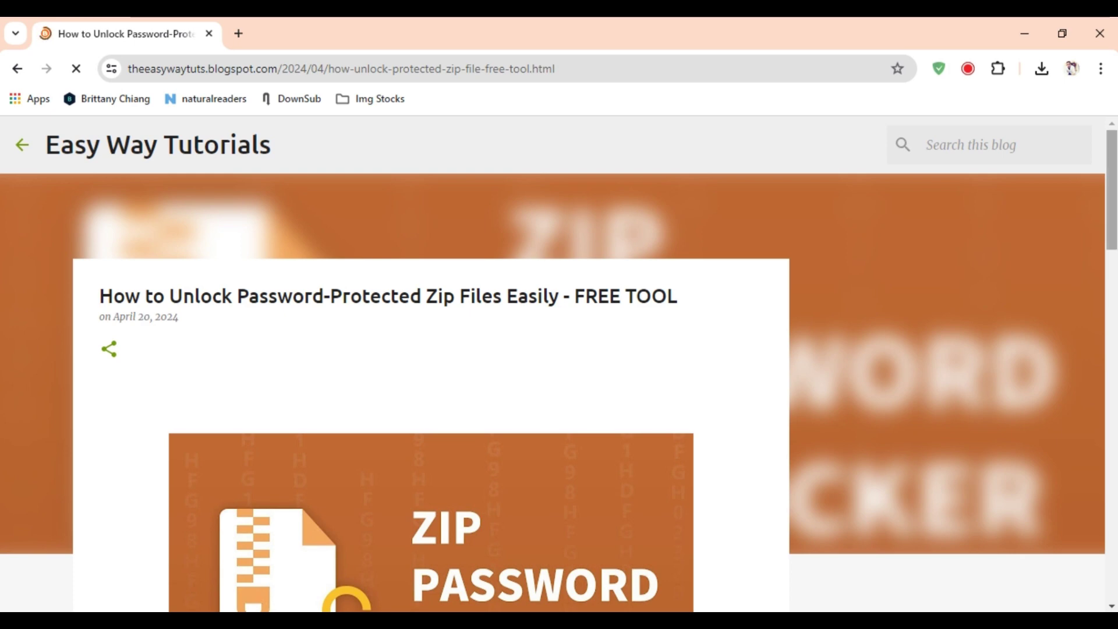
pyautogui.moveTo(1112, 215); pyautogui.dragTo(1115, 551)
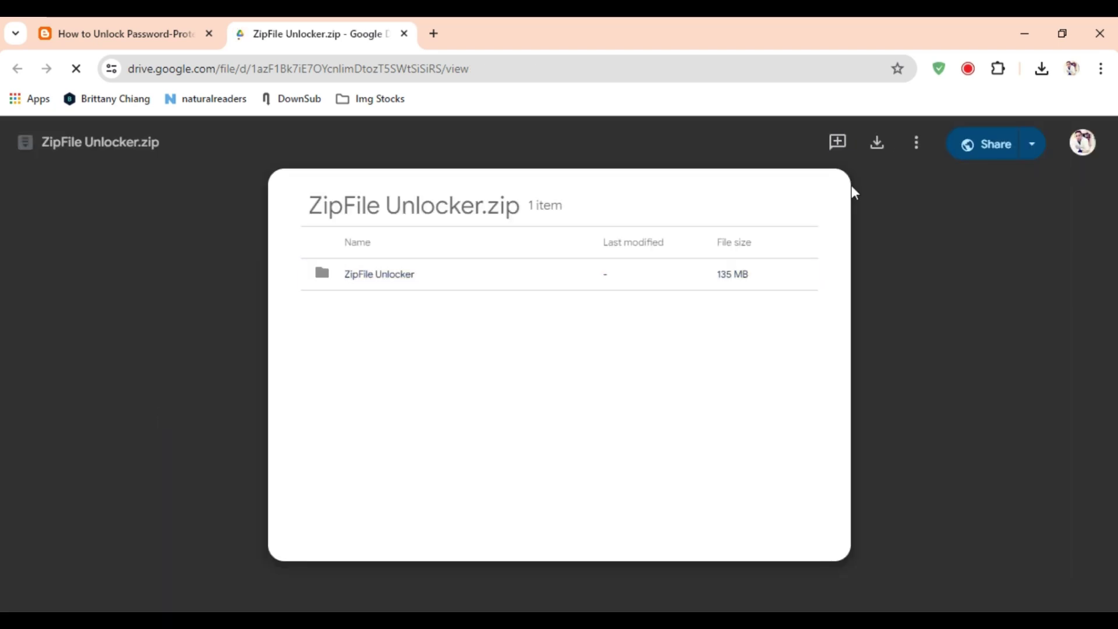
pyautogui.click(876, 146)
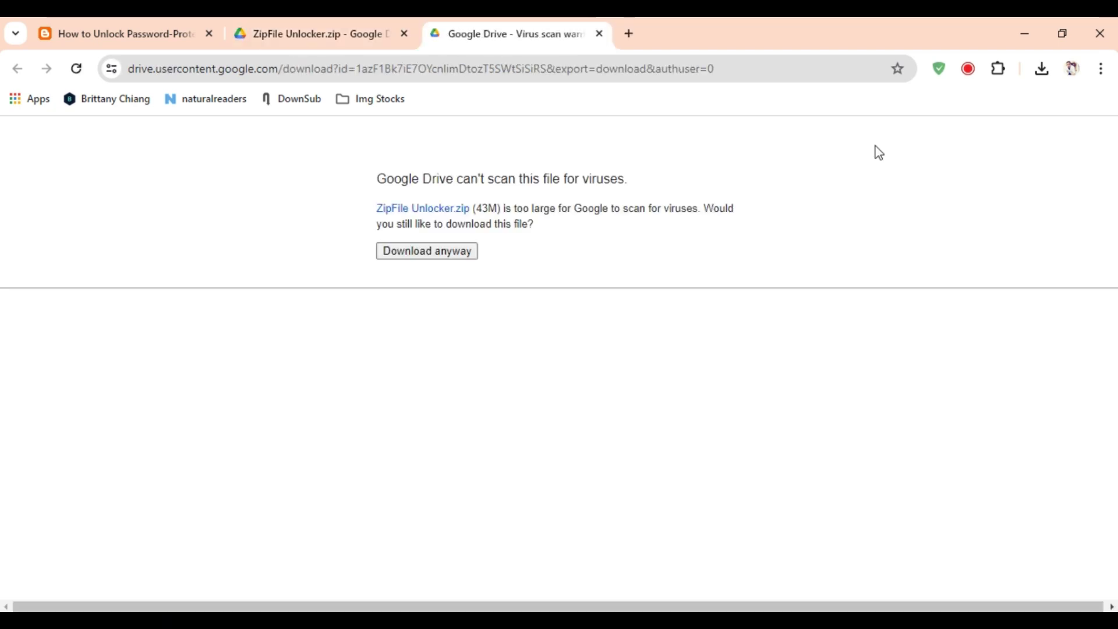
pyautogui.click(441, 254)
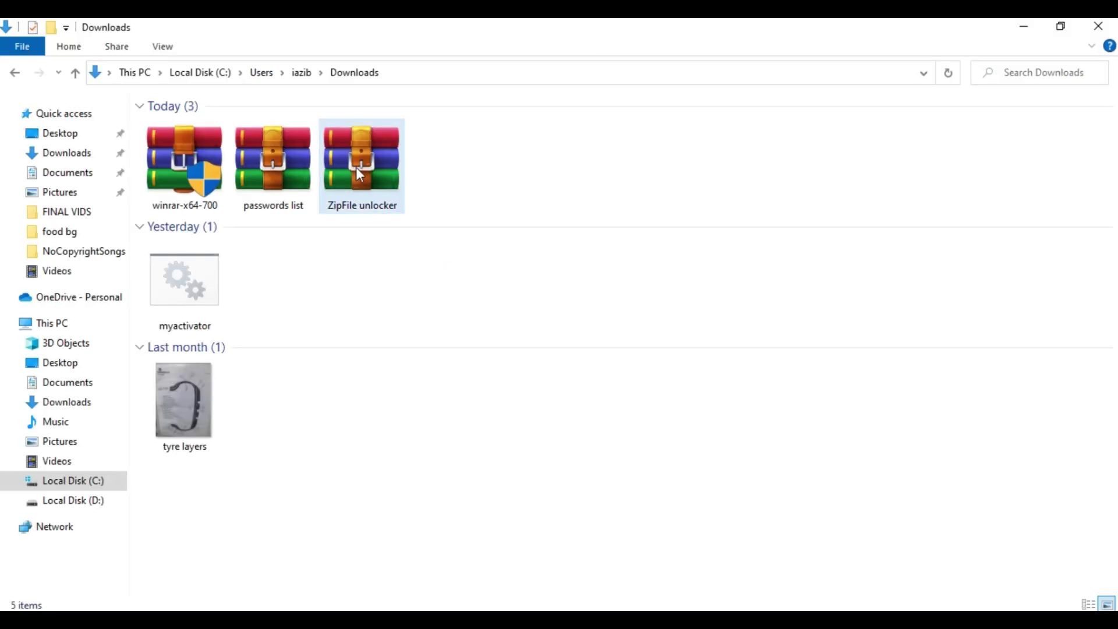
# Extract ZipFile unlocker here in Downloads, then run an AVG scan on the ZipFile Cracker folder
pyautogui.rightClick(356, 167)
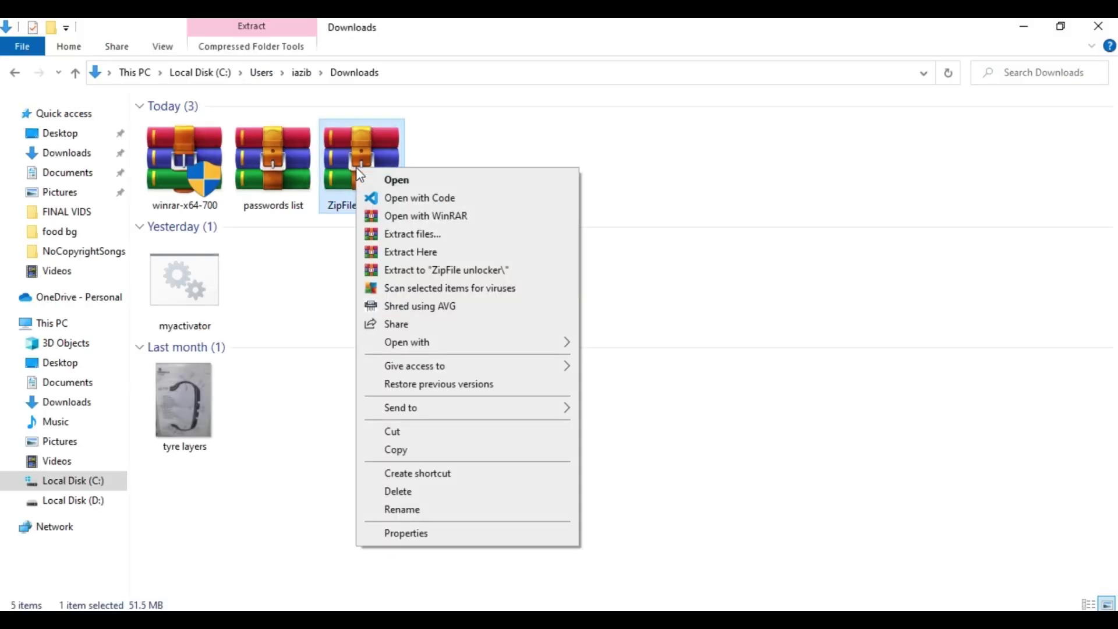
pyautogui.click(410, 251)
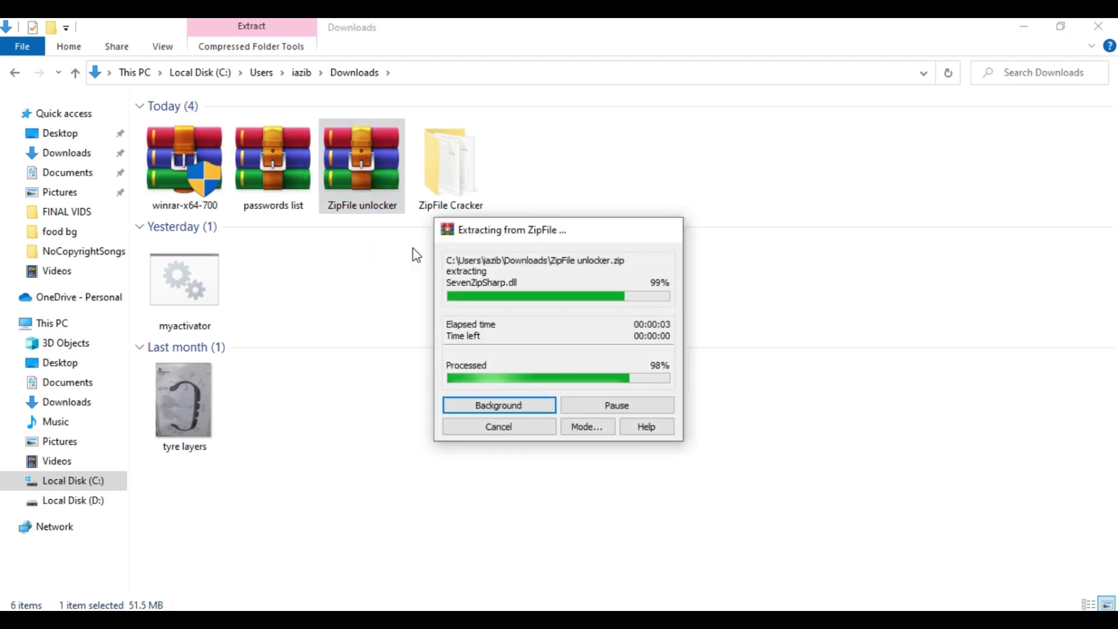
pyautogui.click(451, 166)
pyautogui.rightClick(452, 166)
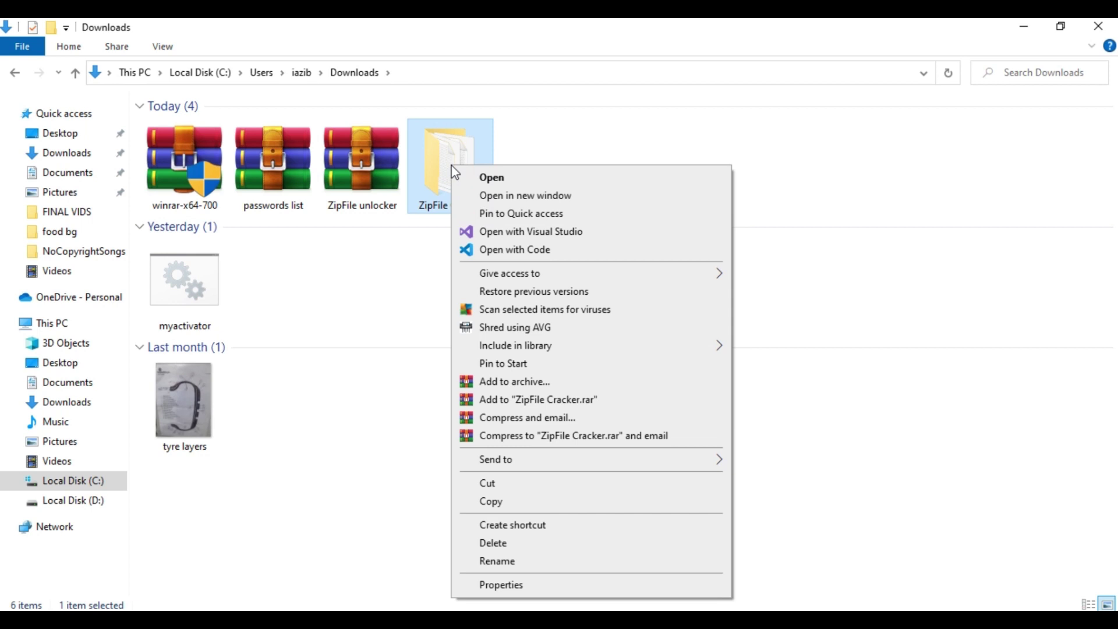
pyautogui.click(522, 311)
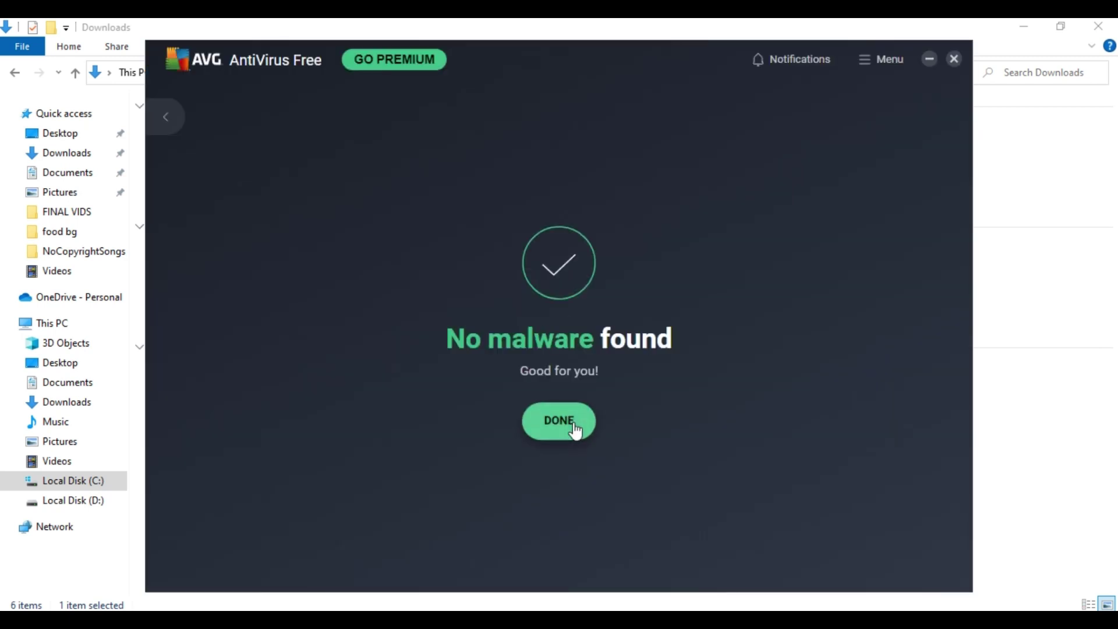
# Dismiss AVG's no-malware result, close AVG, and open the ZipFile Cracker folder
pyautogui.click(572, 424)
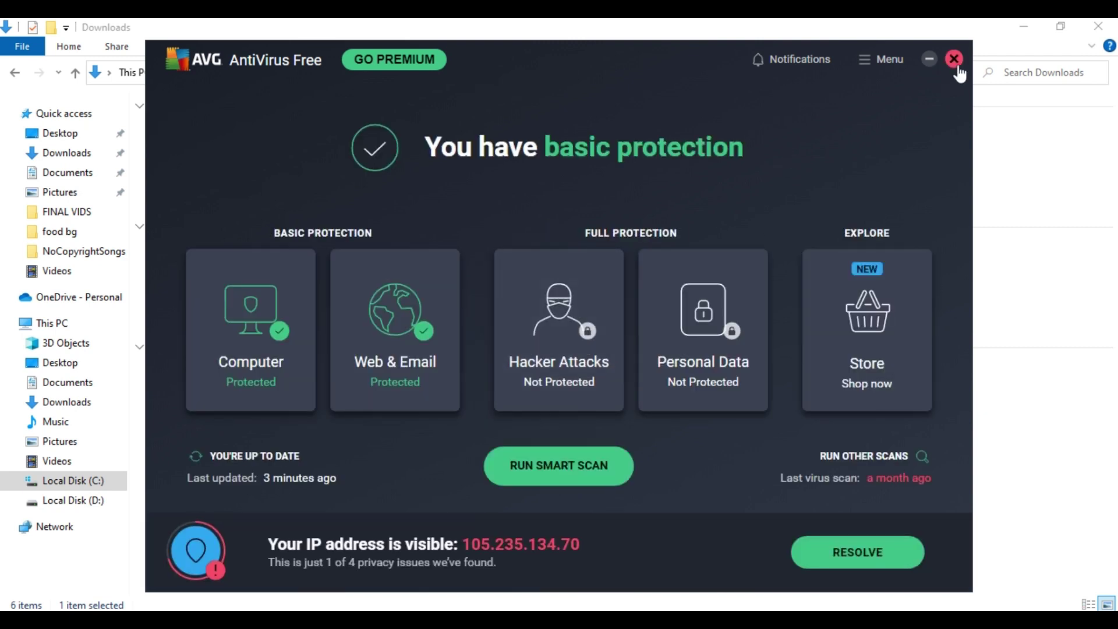
pyautogui.click(954, 59)
pyautogui.doubleClick(444, 163)
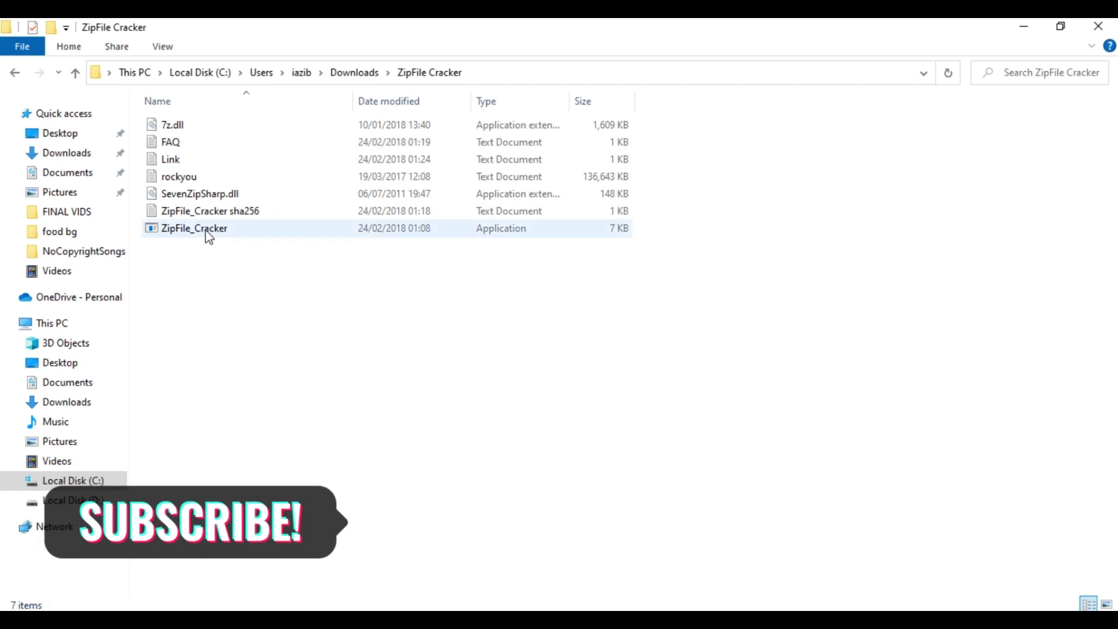
# Open rockyou.txt in Notepad, go to its last line 14344391, then return to the folder
pyautogui.click(185, 184)
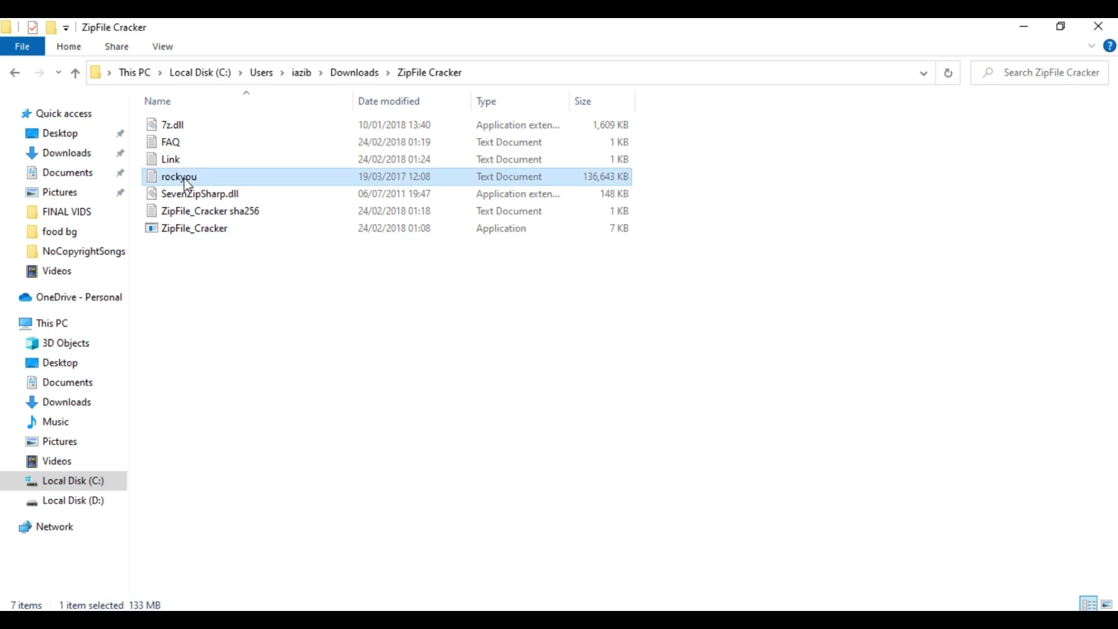
pyautogui.rightClick(185, 184)
pyautogui.click(234, 190)
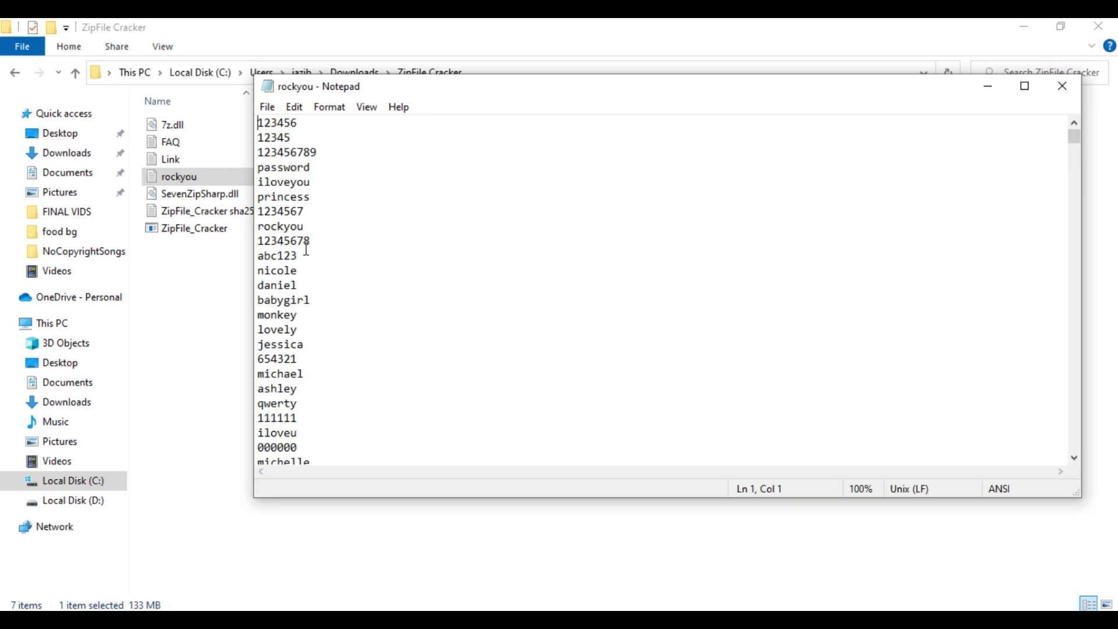
pyautogui.moveTo(1074, 146); pyautogui.dragTo(1075, 453)
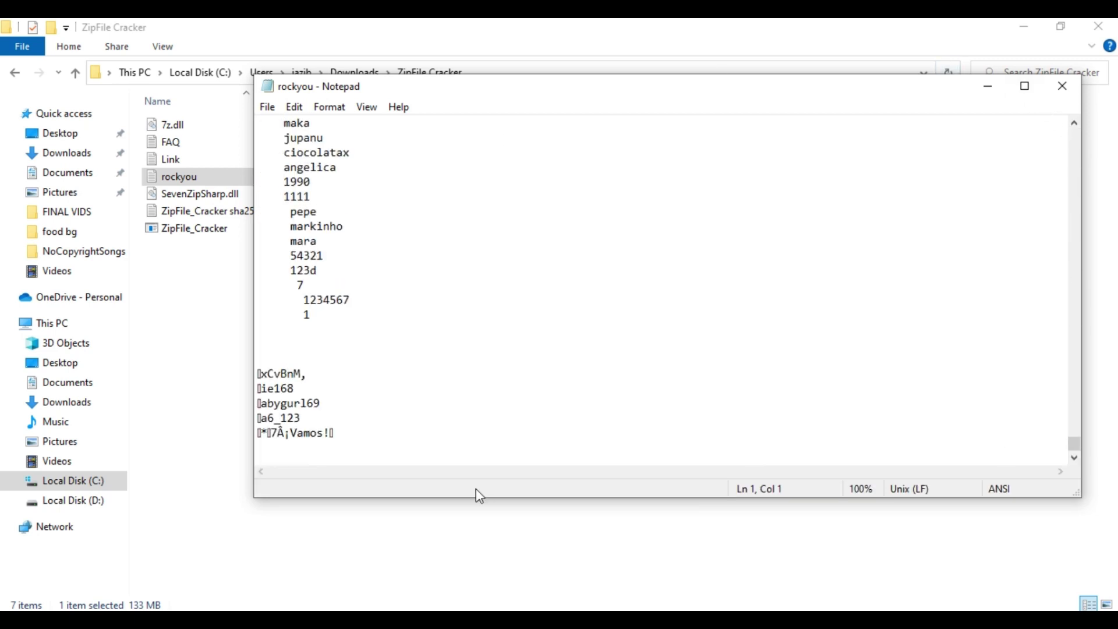
pyautogui.click(262, 432)
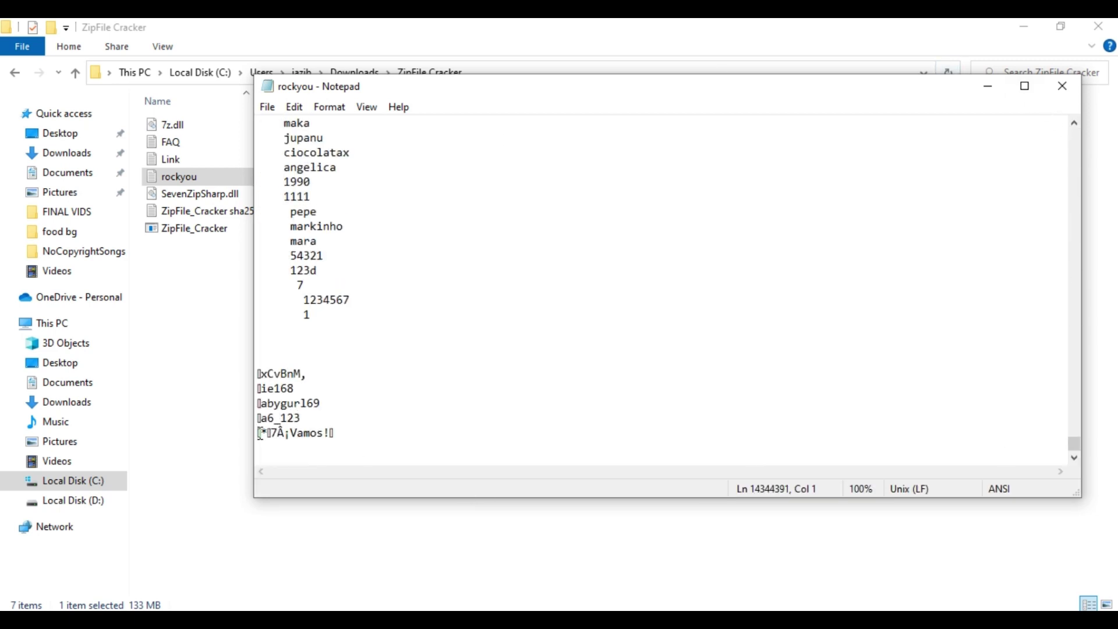
pyautogui.click(764, 502)
# Start ZipFile_Cracker and get past SmartScreen with More info and Run anyway
pyautogui.moveTo(275, 362); pyautogui.dragTo(197, 100)
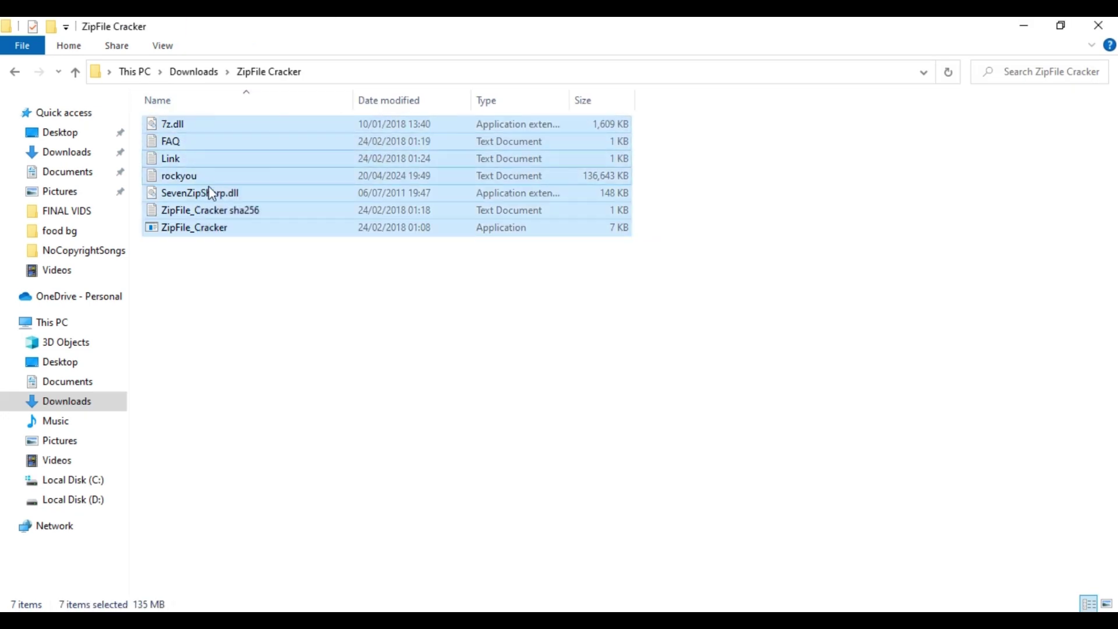
pyautogui.click(234, 270)
pyautogui.click(223, 229)
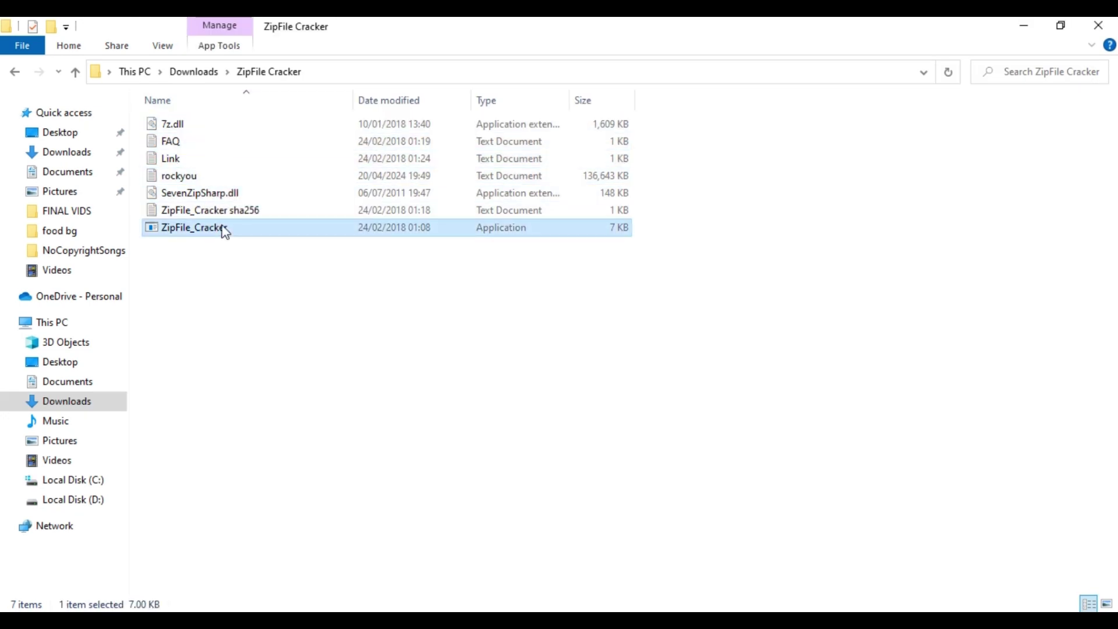
pyautogui.rightClick(223, 229)
pyautogui.click(270, 174)
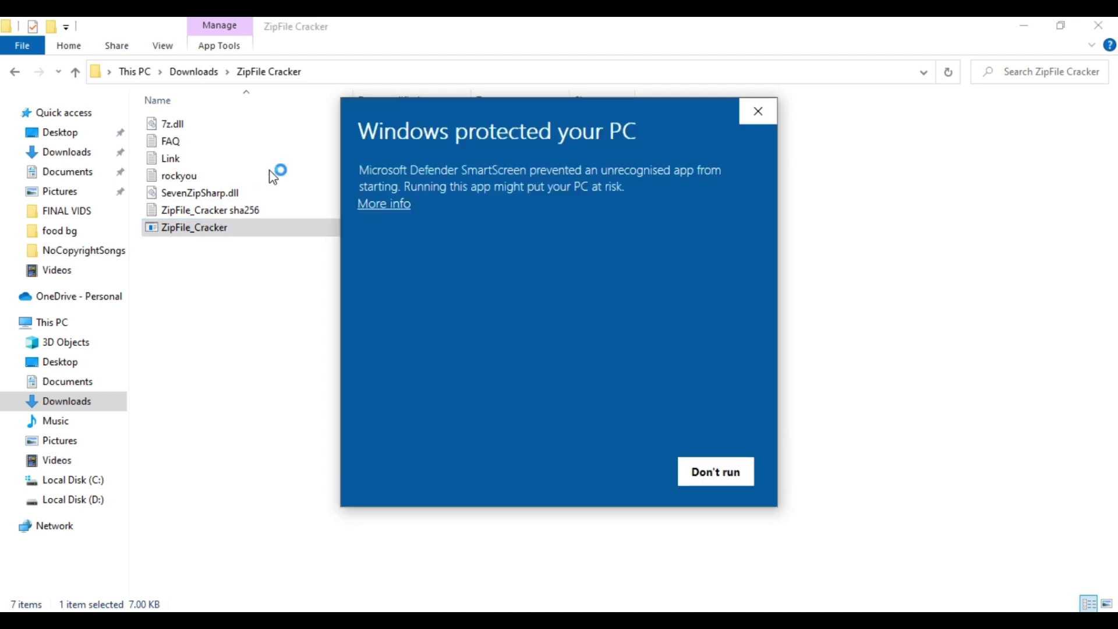
pyautogui.click(387, 207)
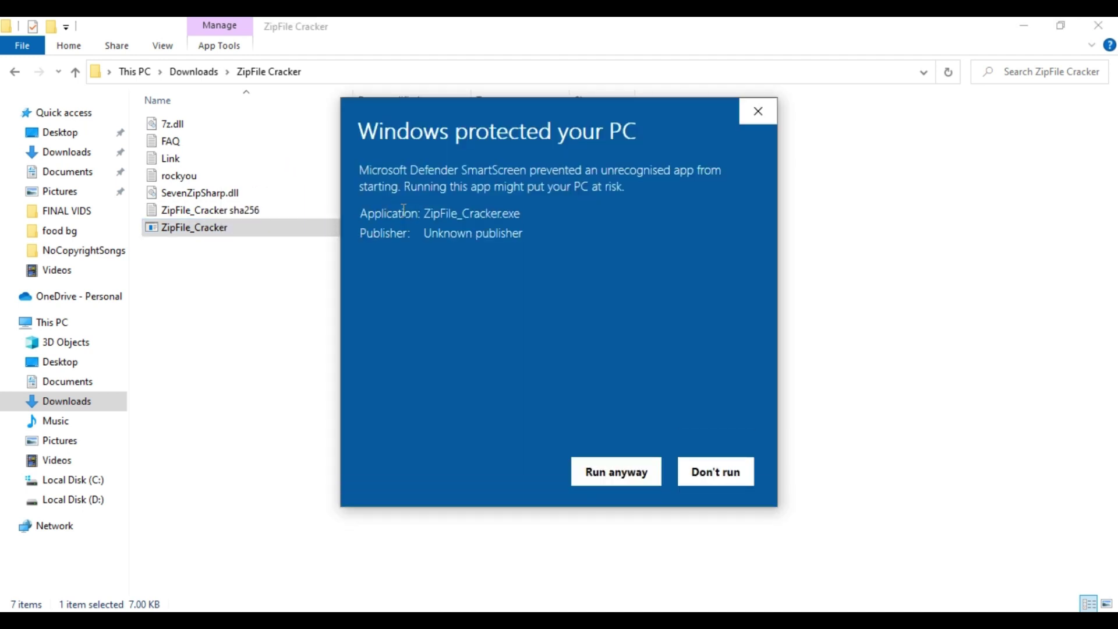
pyautogui.click(623, 469)
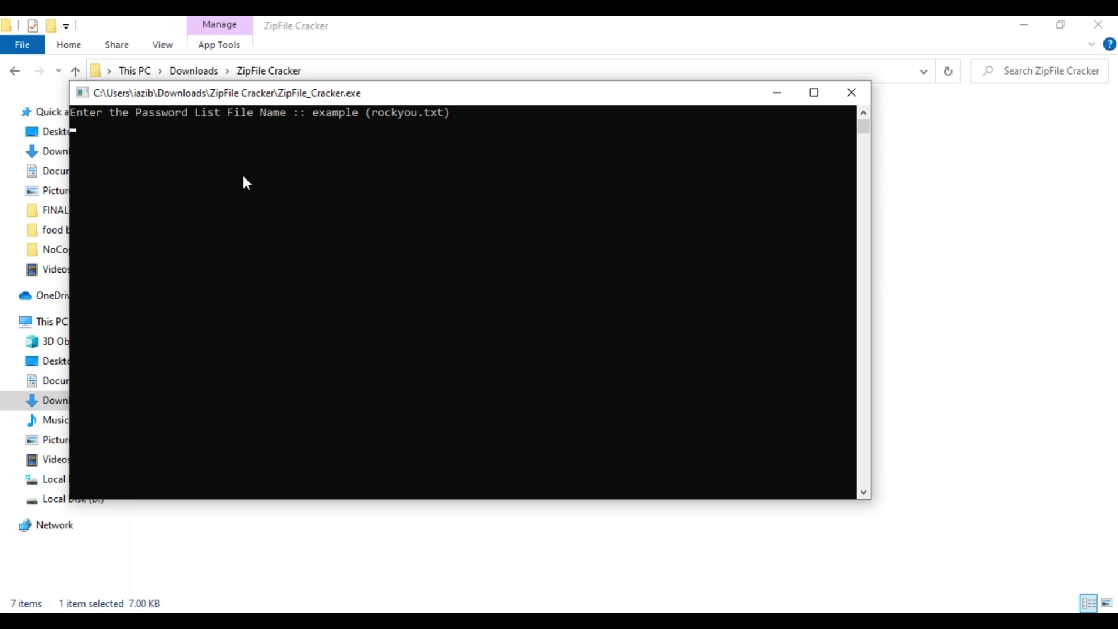
pyautogui.write('r')
pyautogui.write('ockyou.')
pyautogui.write('txt')
# Submit rockyou.txt as the password list, then minimize File Explorer and Chrome
pyautogui.moveTo(288, 99); pyautogui.dragTo(517, 116)
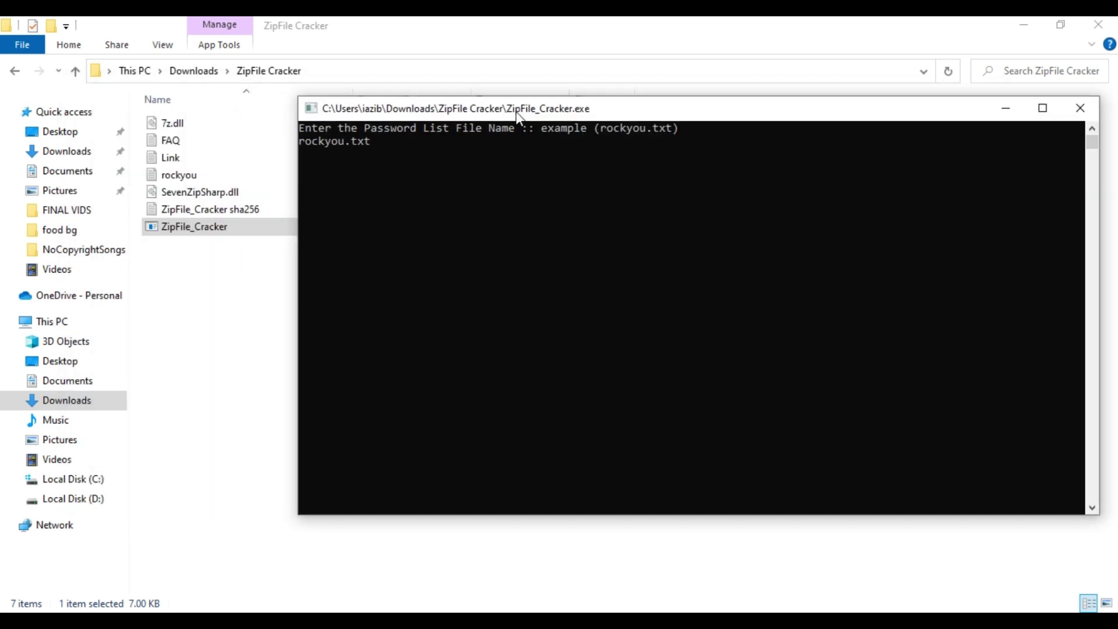
pyautogui.press('Return')
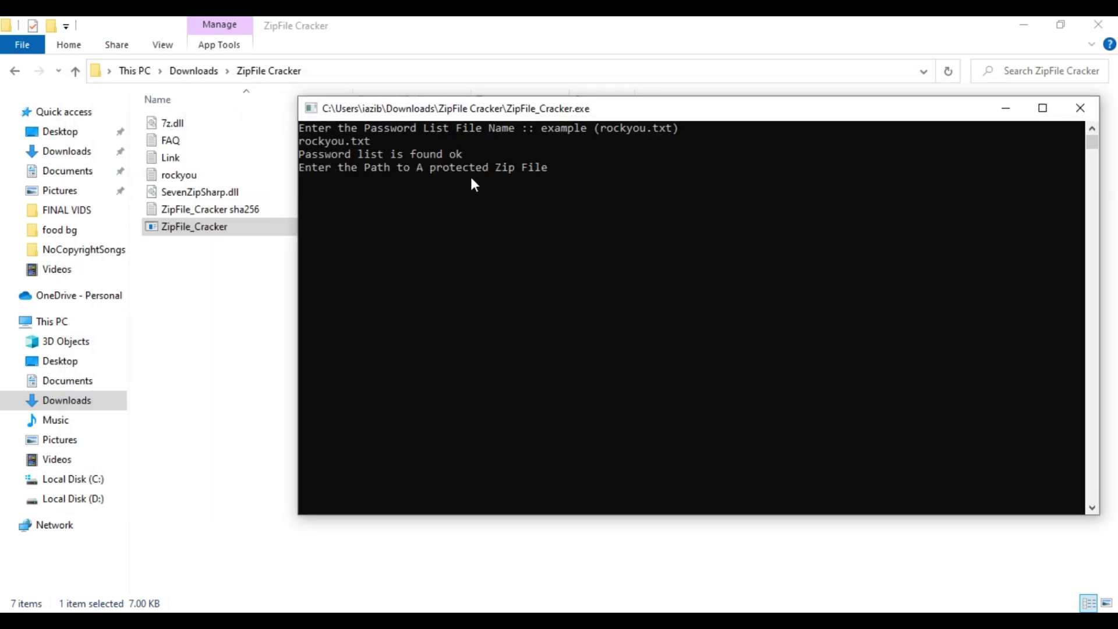
pyautogui.click(1023, 25)
pyautogui.click(1022, 24)
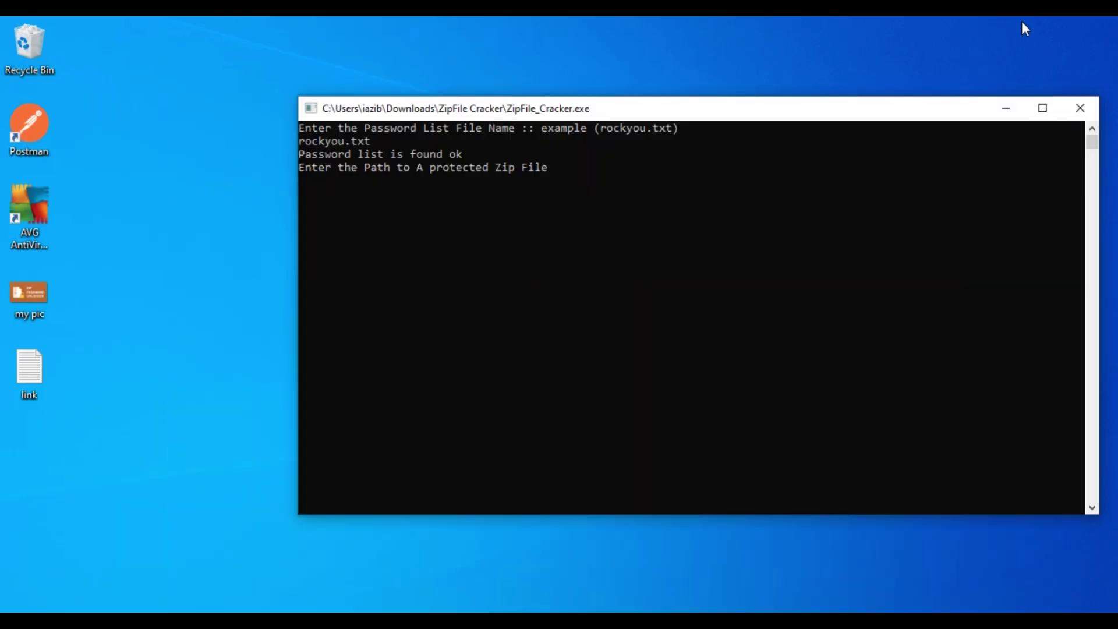
# Open the desktop ZIP in Windows Explorer, copy its full path, and return to the console
pyautogui.click(1004, 108)
pyautogui.rightClick(657, 299)
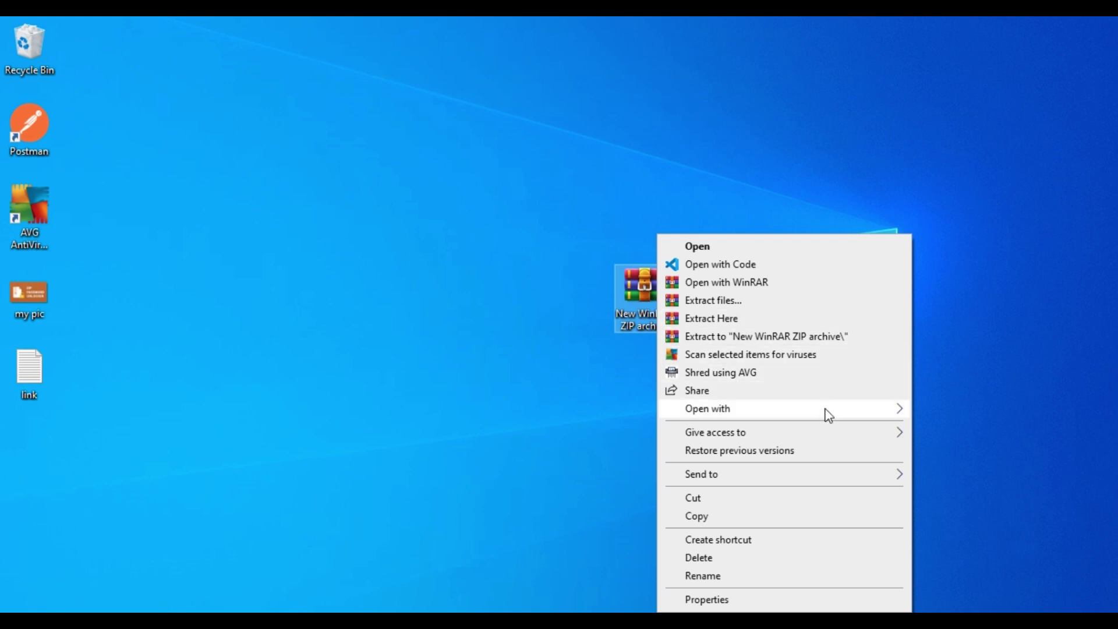
pyautogui.moveTo(708, 408)
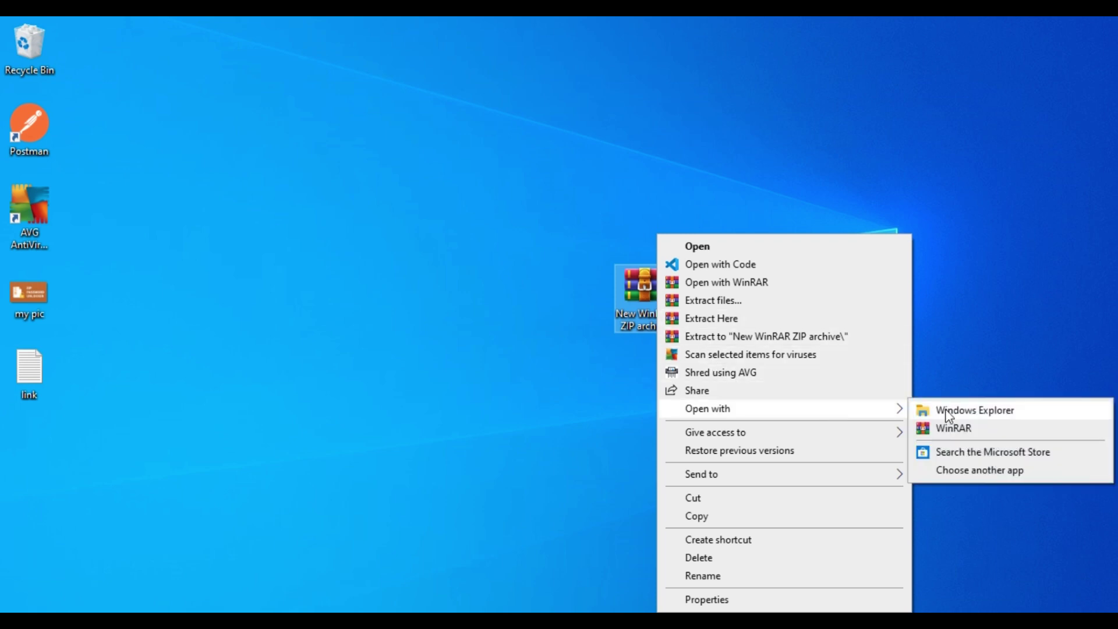
pyautogui.click(947, 416)
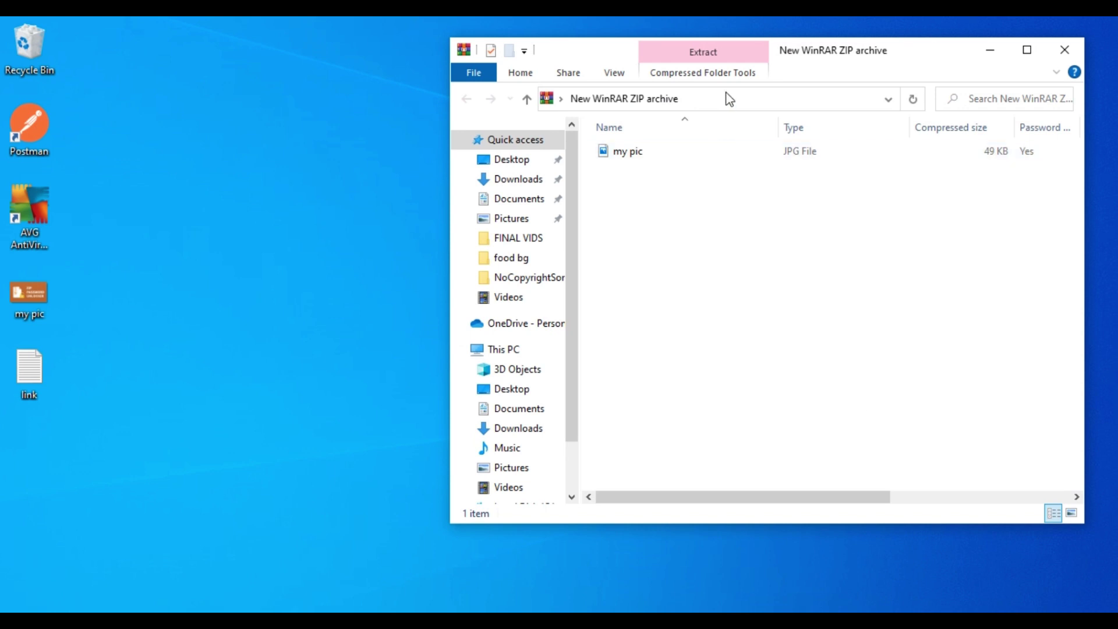
pyautogui.click(727, 100)
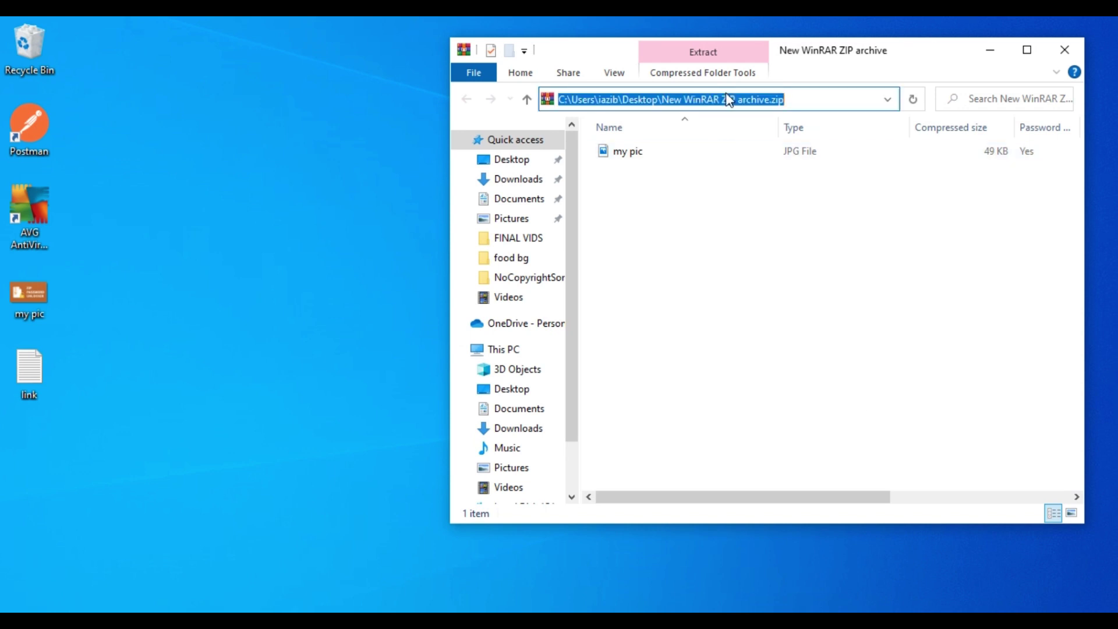
pyautogui.hotkey('alt', 'Tab')
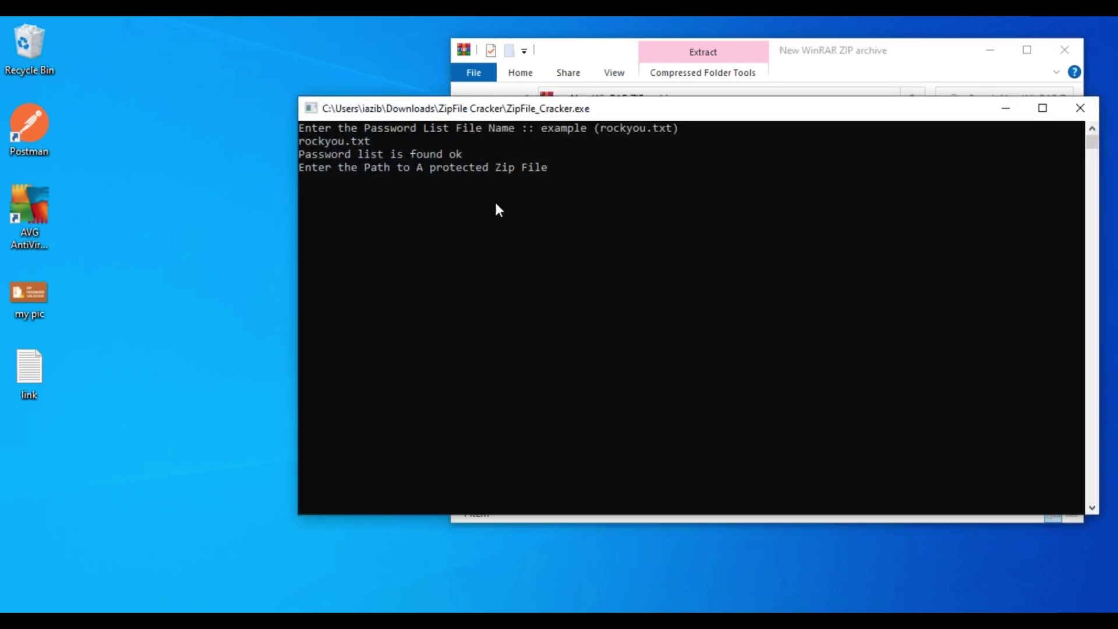
pyautogui.click(440, 191)
pyautogui.rightClick(439, 191)
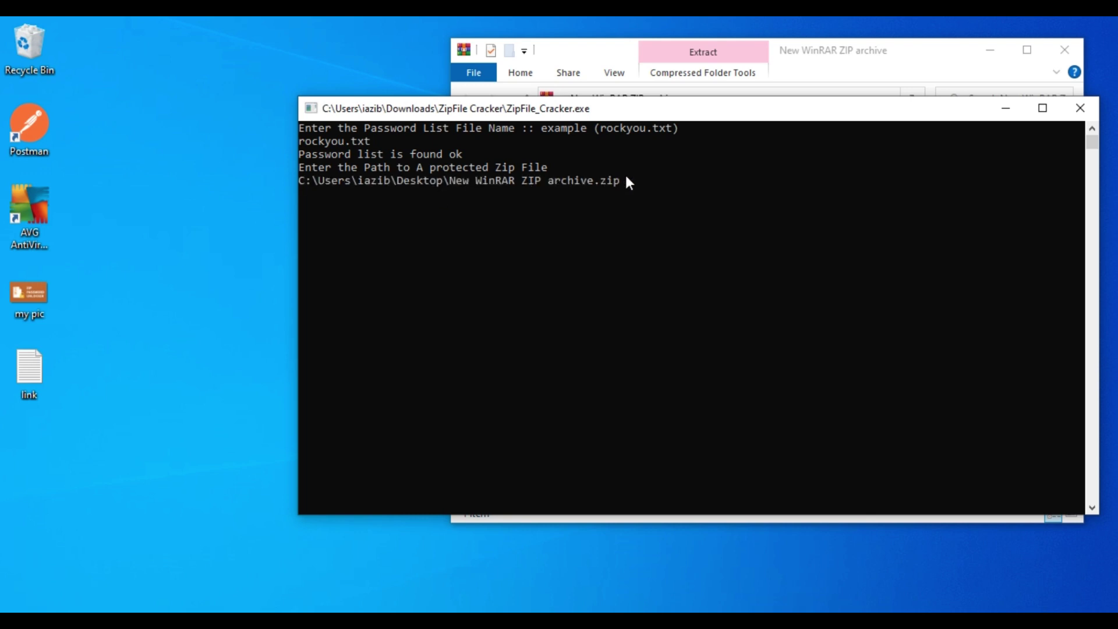
pyautogui.press('Return')
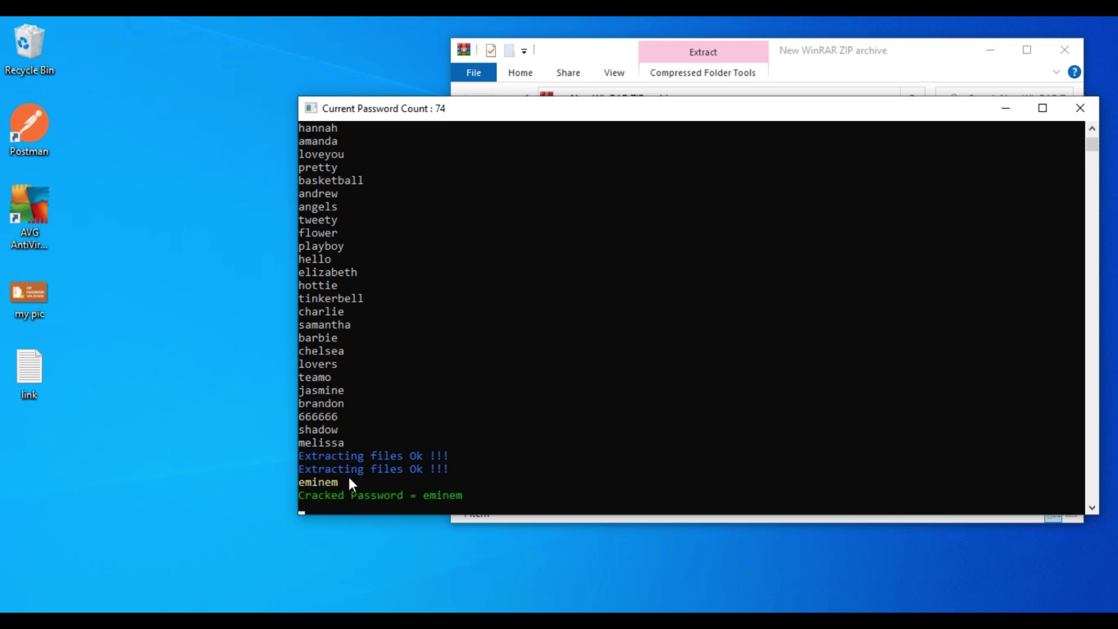
pyautogui.moveTo(351, 479); pyautogui.dragTo(324, 479)
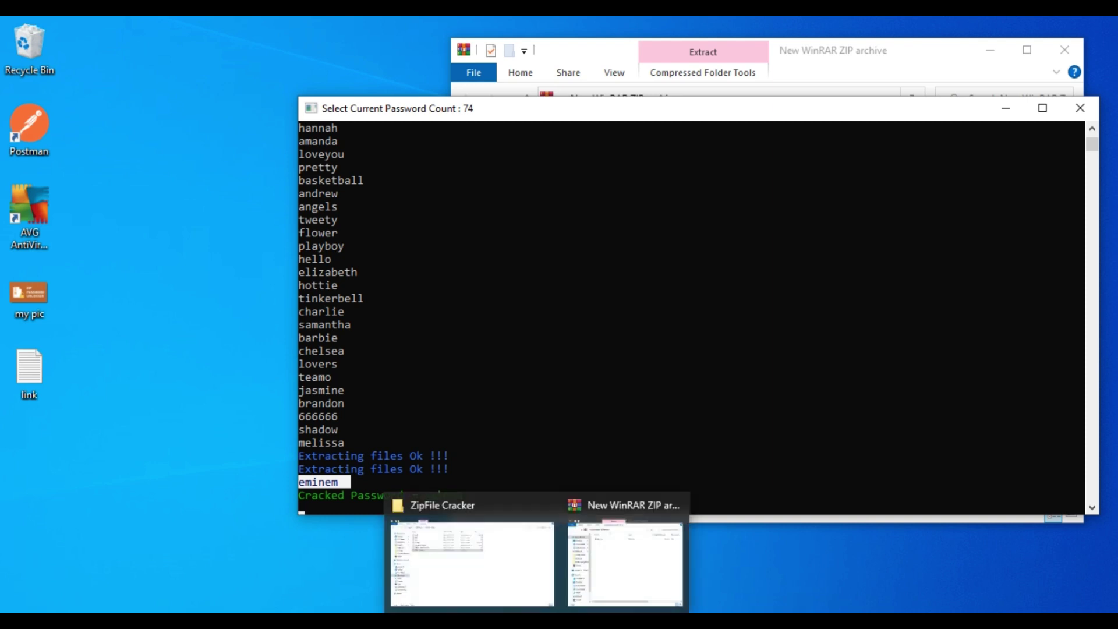
pyautogui.moveTo(472, 551)
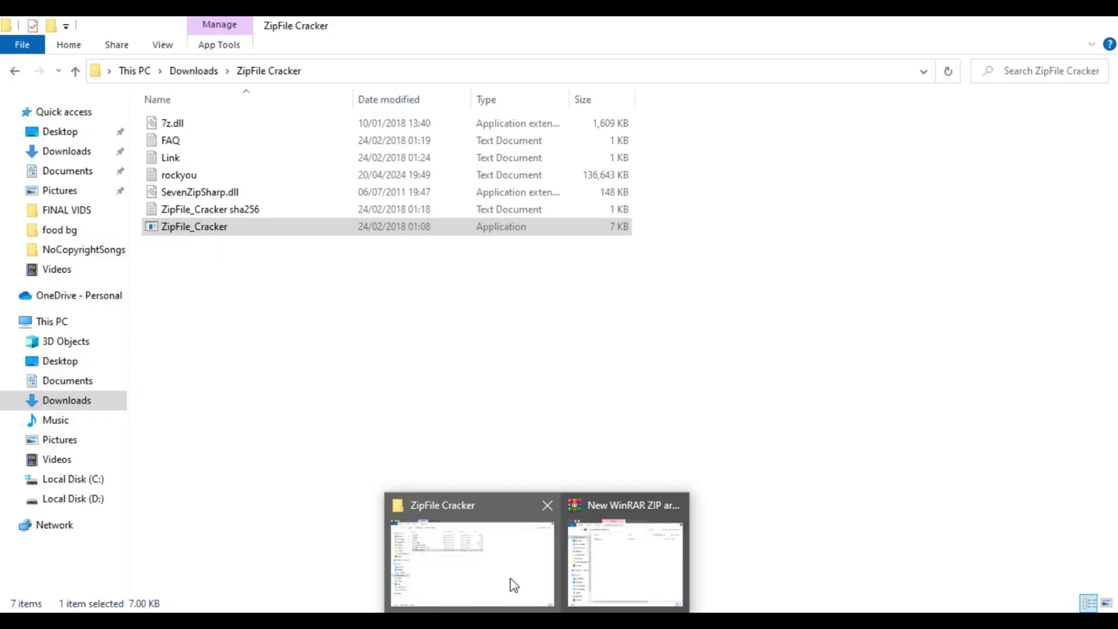
# Return to the ZipFile Cracker window and open Cracked Files to see the 'my pic' image
pyautogui.click(514, 586)
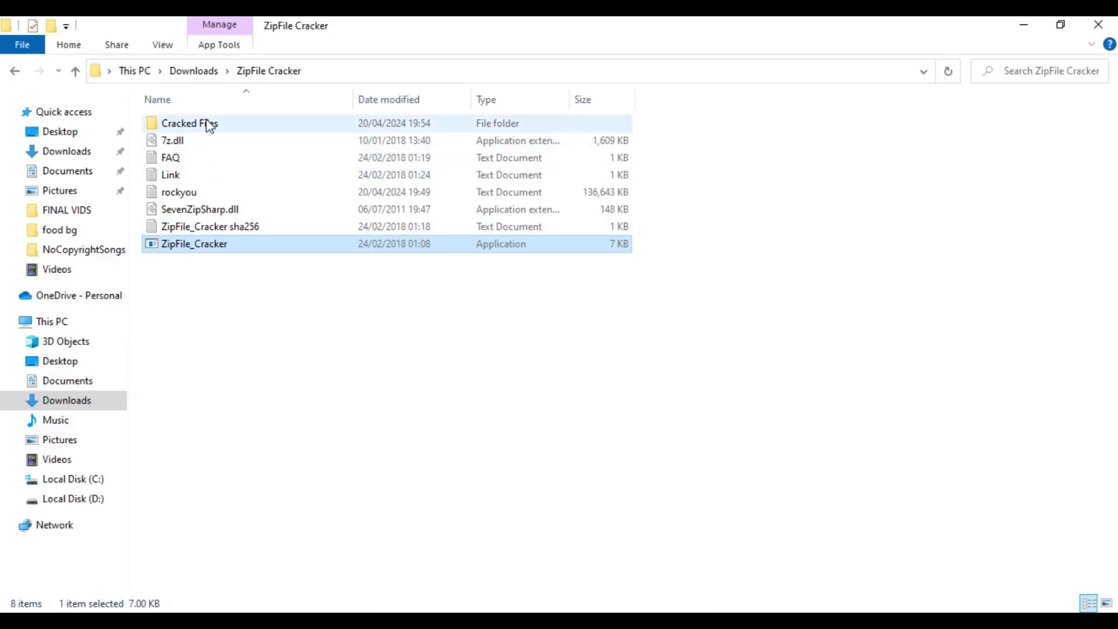
pyautogui.doubleClick(208, 124)
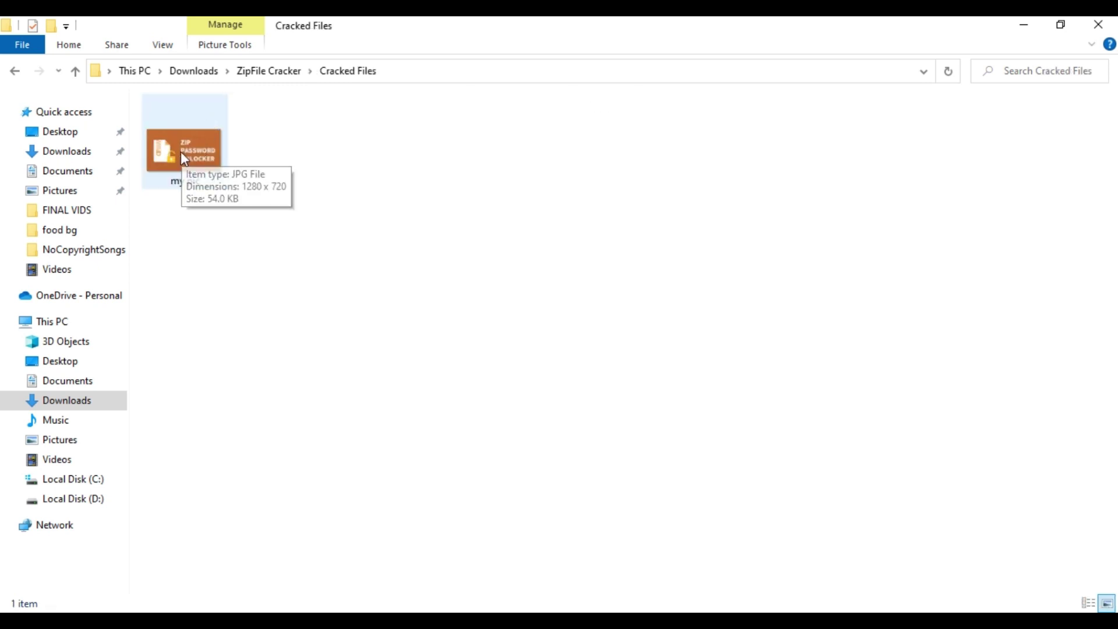